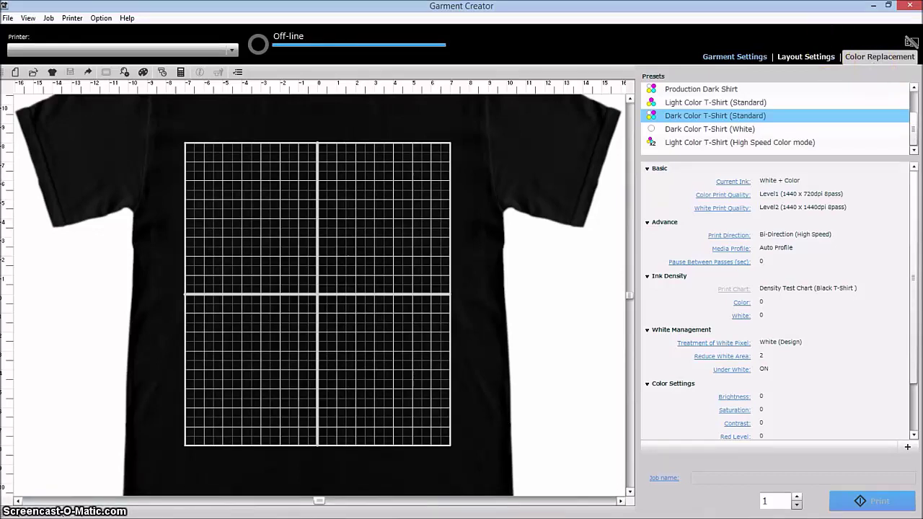
- Import the VFA-25 logo PNG onto the shirt's print grid via File > Import > Image
{"action": "left_click", "coordinate": [8, 17]}
{"action": "left_click", "coordinate": [8, 17]}
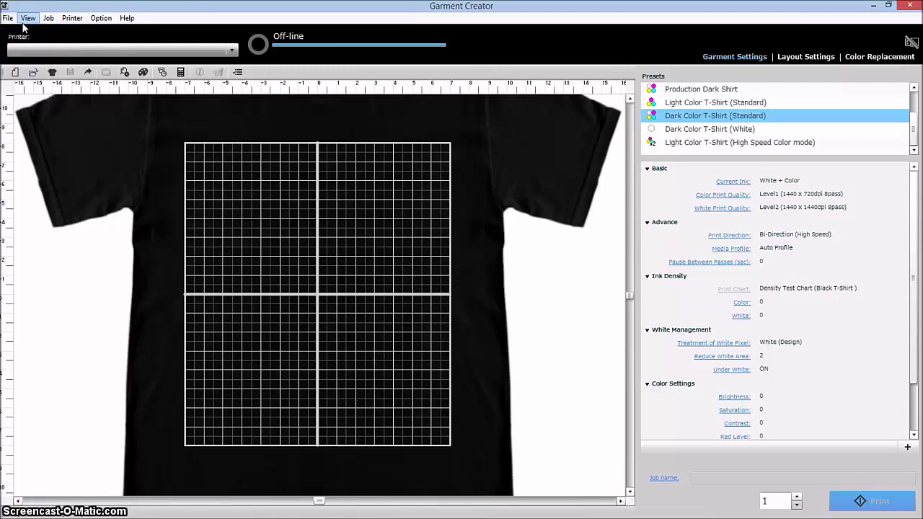
{"action": "left_click", "coordinate": [26, 18]}
{"action": "mouse_move", "coordinate": [7, 17]}
{"action": "mouse_move", "coordinate": [51, 75]}
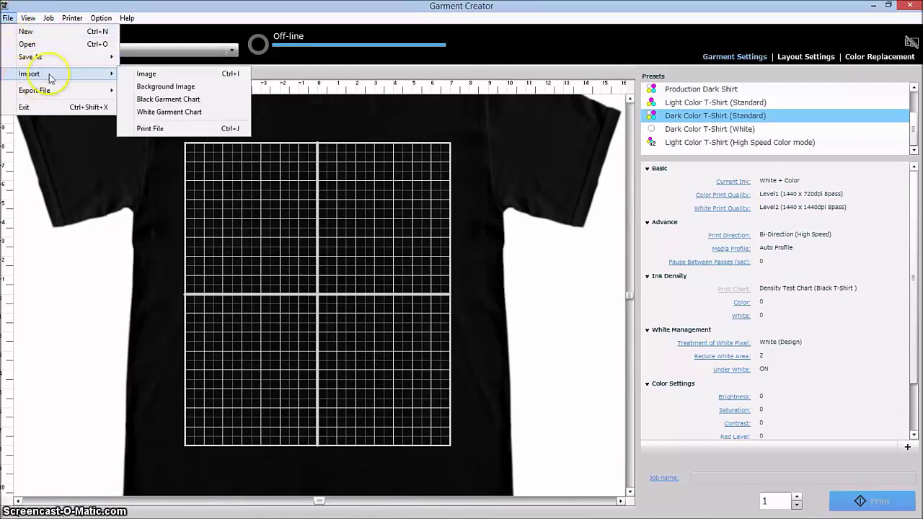
{"action": "left_click", "coordinate": [173, 75]}
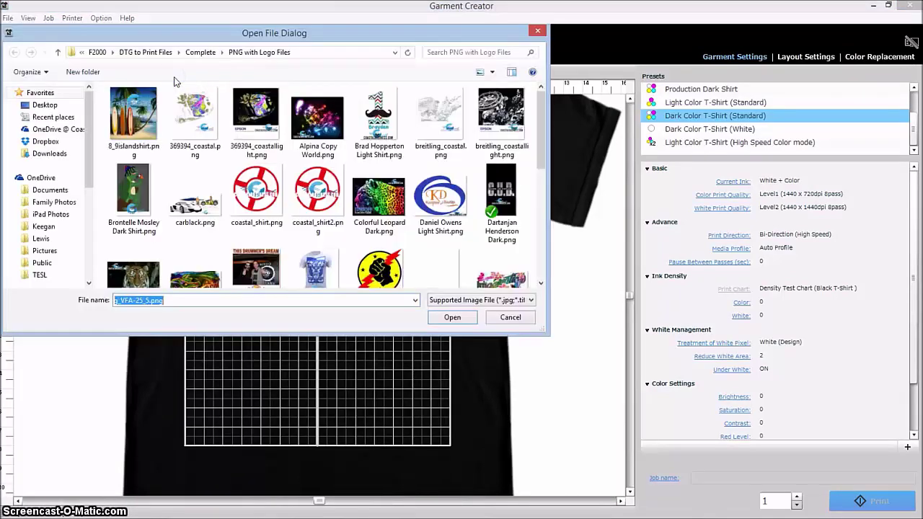
{"action": "left_click", "coordinate": [376, 274]}
{"action": "left_click", "coordinate": [443, 318]}
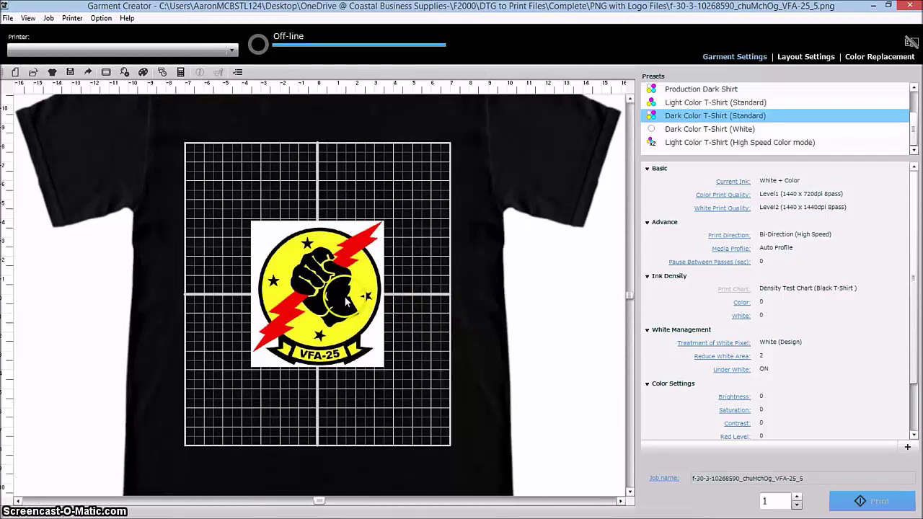
- Move the VFA-25 logo higher on the grid and enlarge it from its corner handle
{"action": "left_click_drag", "start_coordinate": [330, 287], "coordinate": [333, 229]}
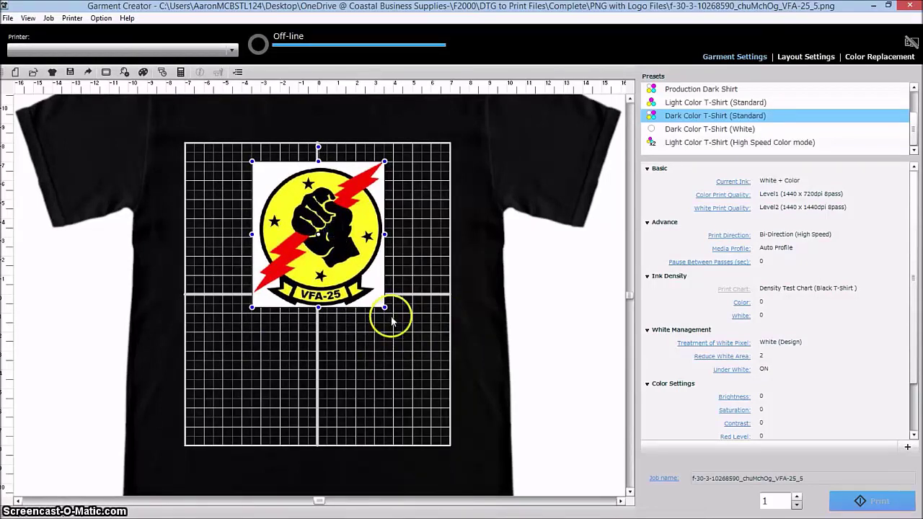
{"action": "left_click_drag", "start_coordinate": [384, 308], "coordinate": [418, 351]}
{"action": "left_click_drag", "start_coordinate": [328, 242], "coordinate": [332, 270]}
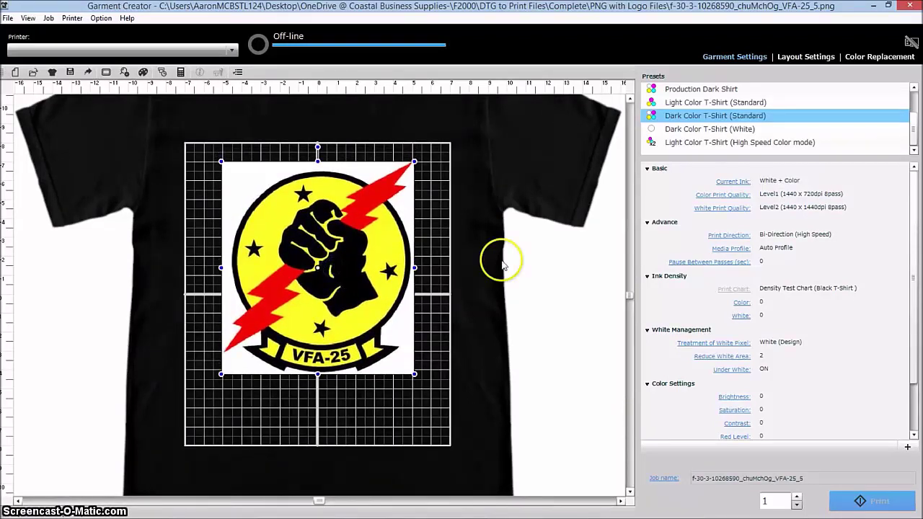
- Add a Transparent replacement for the logo's white (R:255, G:255, B:255) background
{"action": "left_click", "coordinate": [879, 59]}
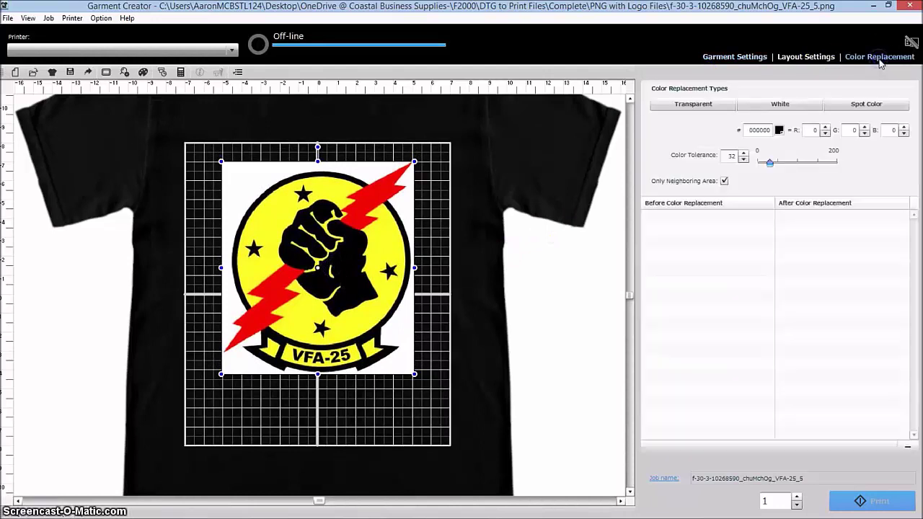
{"action": "left_click", "coordinate": [418, 203]}
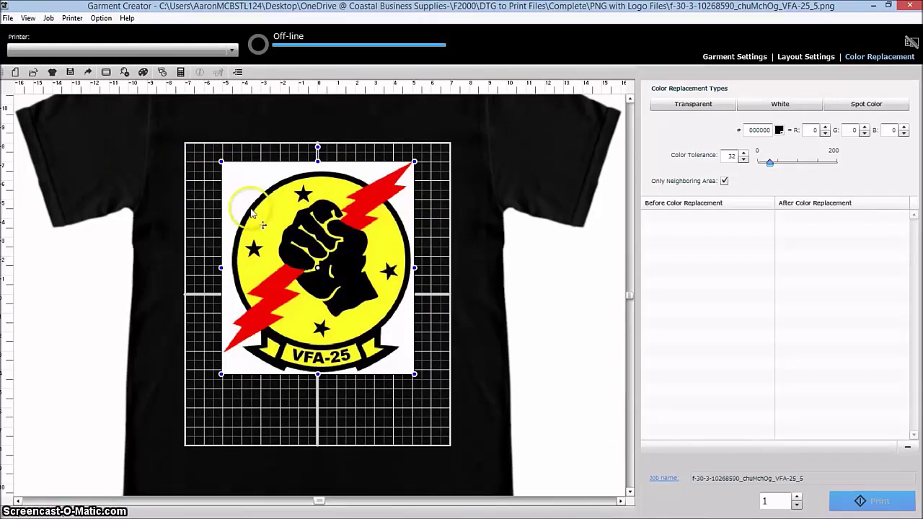
{"action": "left_click", "coordinate": [701, 114]}
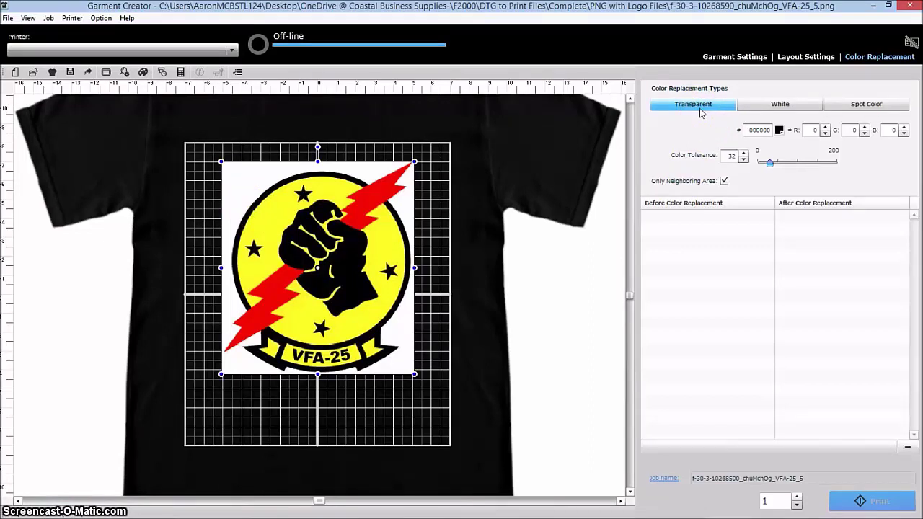
{"action": "left_click", "coordinate": [699, 108]}
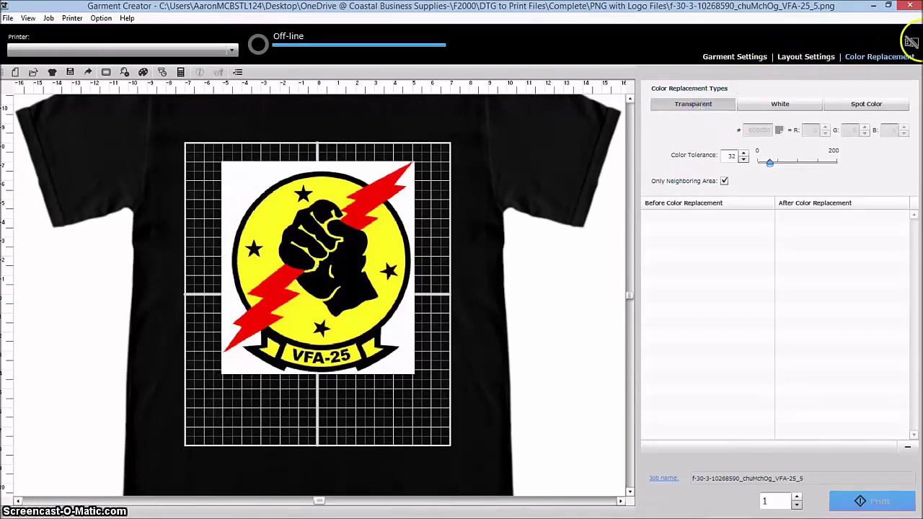
{"action": "left_click", "coordinate": [236, 178]}
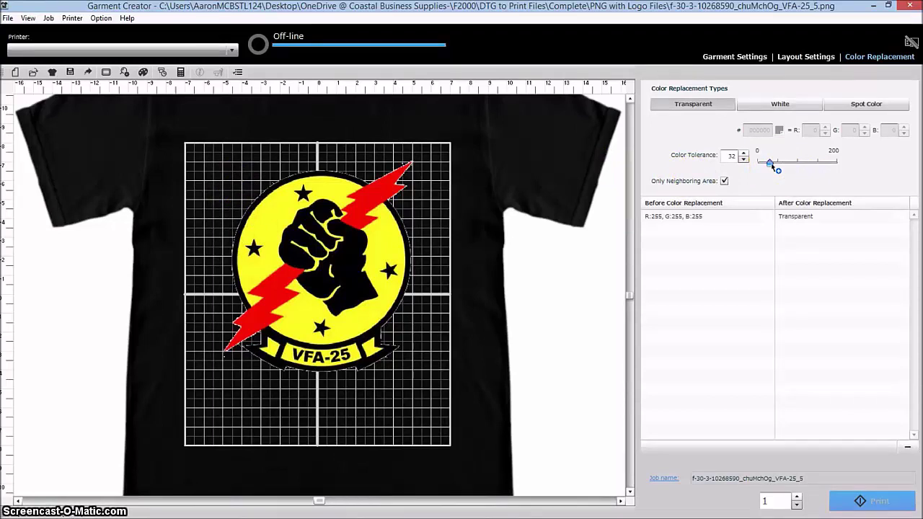
- Set the white-to-transparent tolerance to 157 and sample black for the next replacement
{"action": "left_click", "coordinate": [678, 222]}
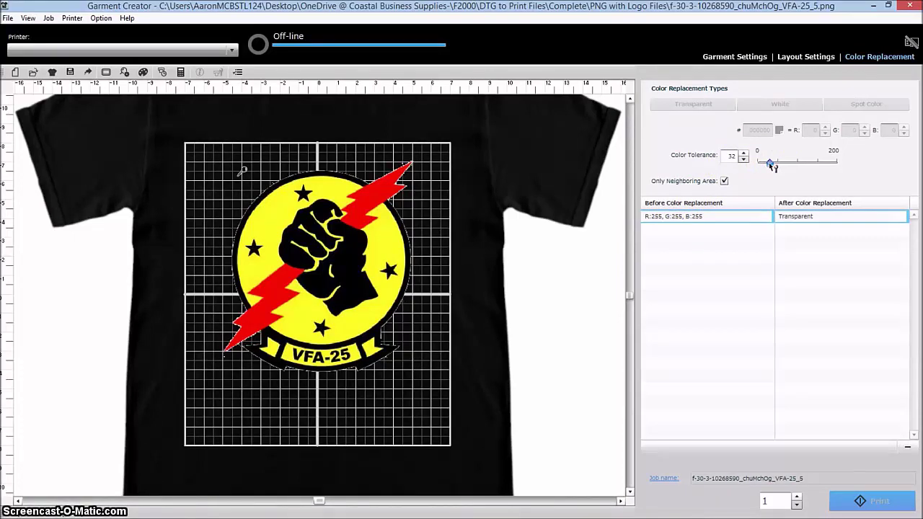
{"action": "left_click_drag", "start_coordinate": [769, 163], "coordinate": [823, 166]}
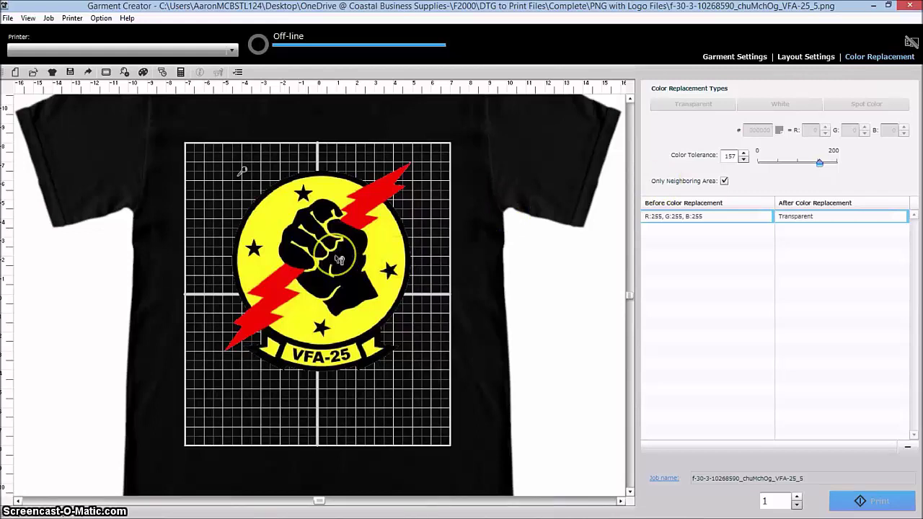
{"action": "left_click", "coordinate": [366, 163]}
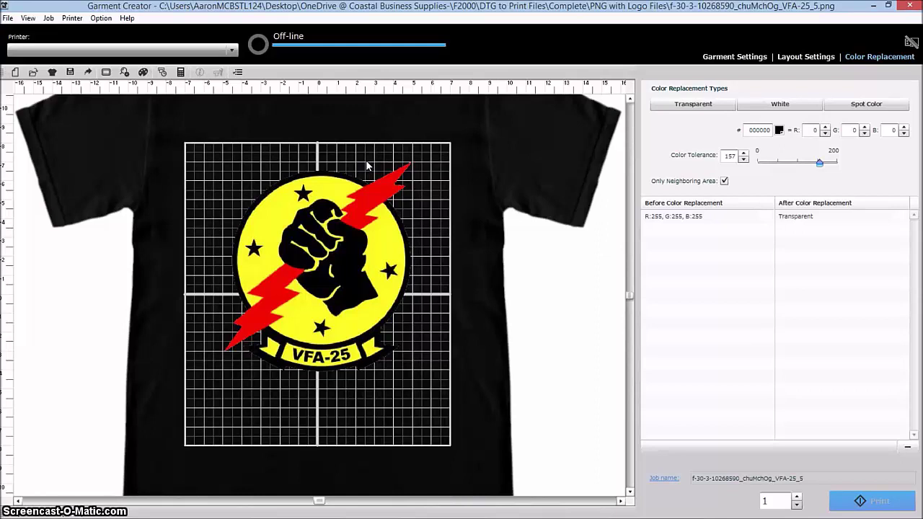
- Make black (R:0, G:0, B:0) transparent logo-wide with Only Neighboring Area unchecked
{"action": "left_click", "coordinate": [663, 108]}
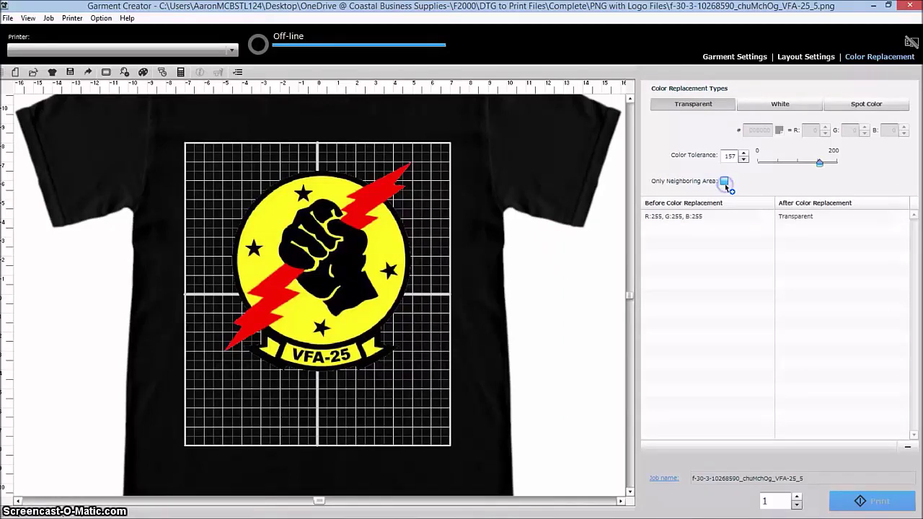
{"action": "left_click", "coordinate": [724, 182]}
{"action": "left_click", "coordinate": [343, 263]}
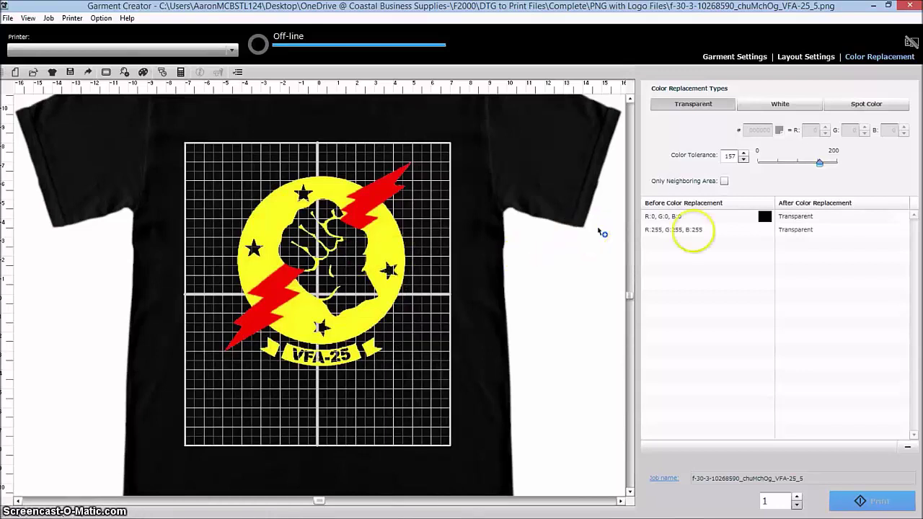
- Set the black-to-transparent replacement's colour tolerance to 156
{"action": "left_click", "coordinate": [713, 216]}
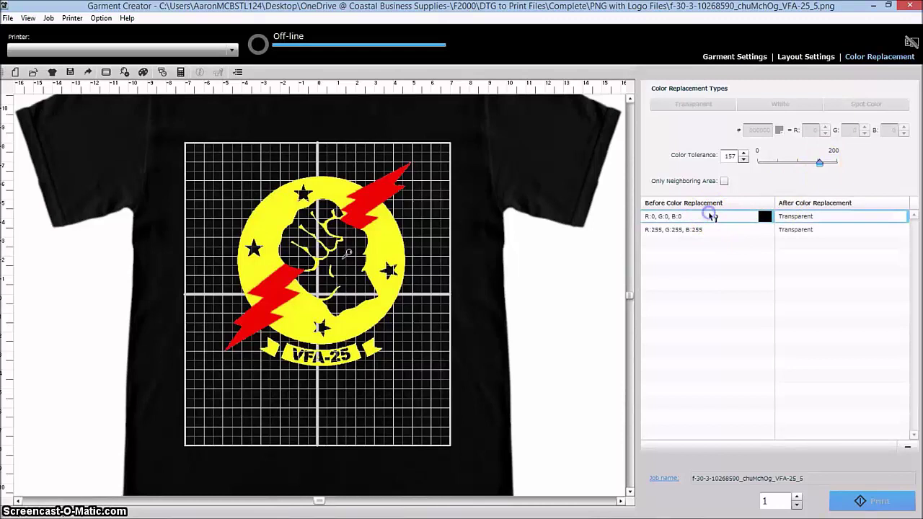
{"action": "left_click_drag", "start_coordinate": [822, 164], "coordinate": [796, 165]}
{"action": "left_click", "coordinate": [839, 166]}
{"action": "left_click_drag", "start_coordinate": [797, 164], "coordinate": [818, 164]}
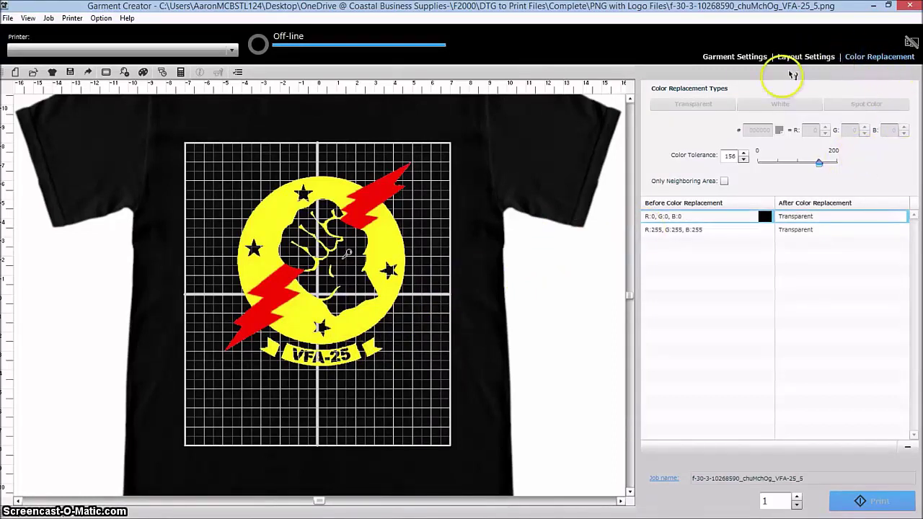
- Replace the dark shade near the logo with White and raise colour tolerance to 200
{"action": "left_click", "coordinate": [325, 159]}
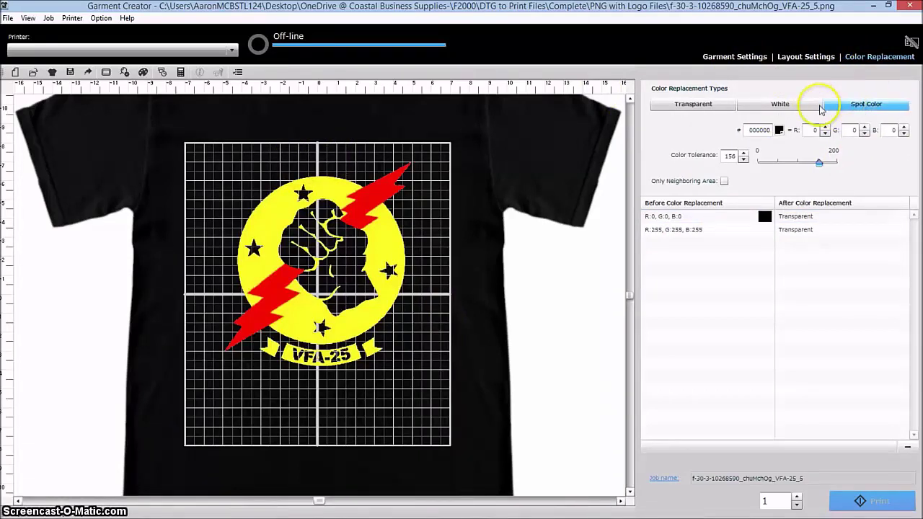
{"action": "left_click", "coordinate": [861, 57]}
{"action": "left_click", "coordinate": [793, 105]}
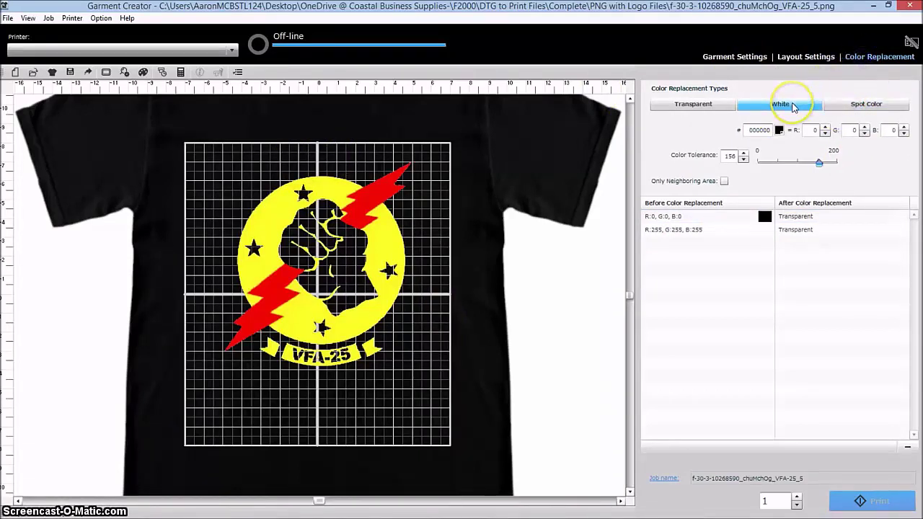
{"action": "left_click", "coordinate": [725, 181]}
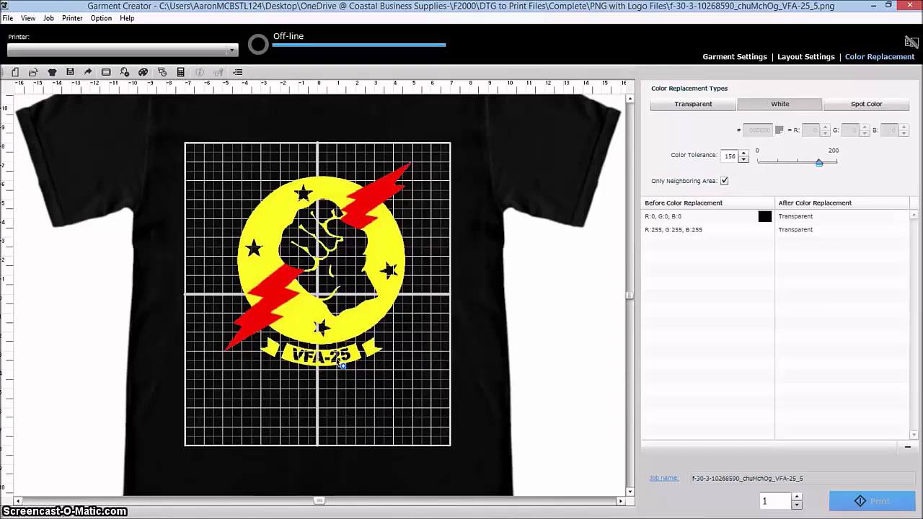
{"action": "left_click", "coordinate": [351, 374]}
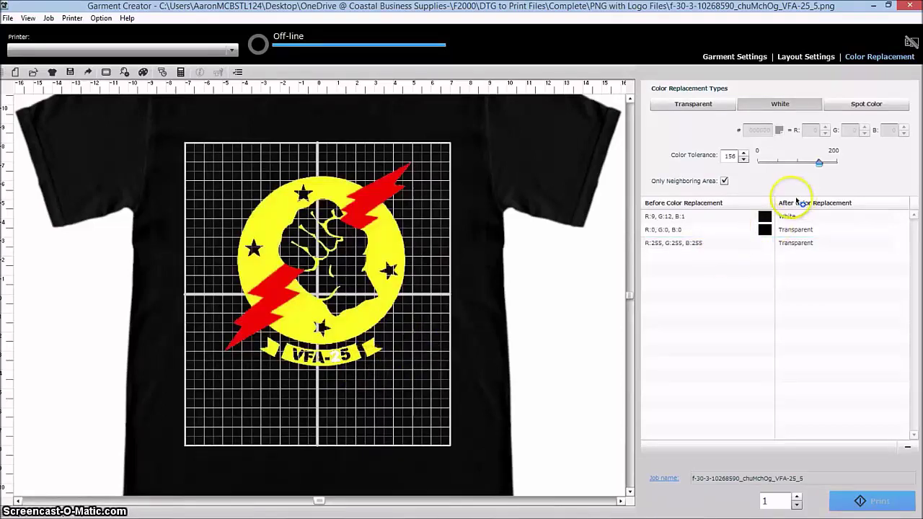
{"action": "left_click", "coordinate": [737, 245]}
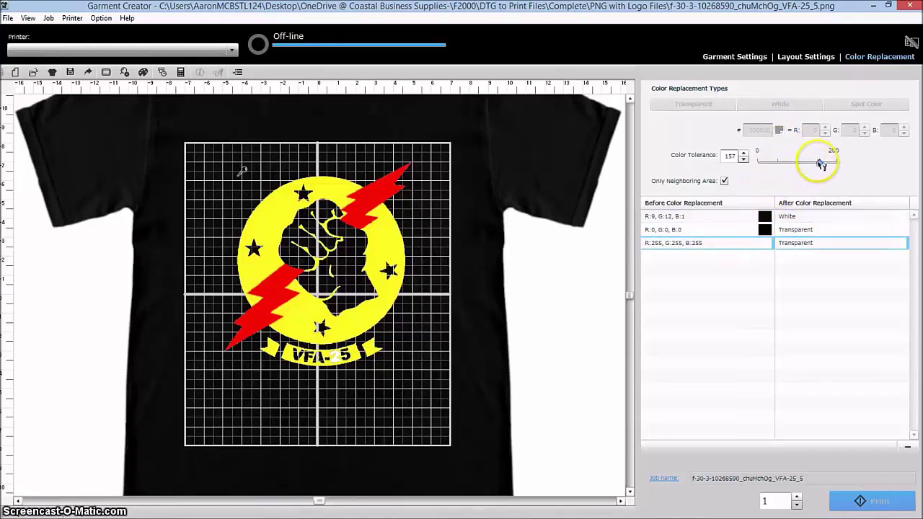
{"action": "left_click_drag", "start_coordinate": [823, 165], "coordinate": [842, 164]}
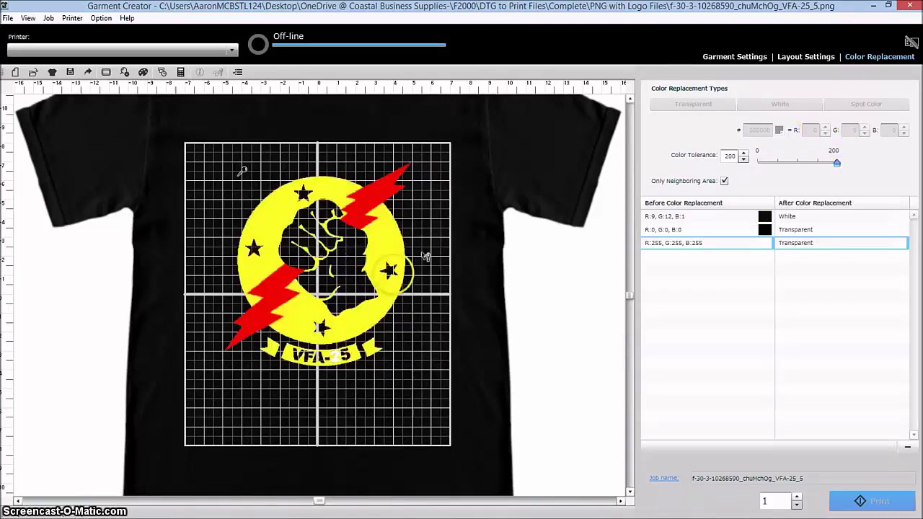
- Turn the remaining dark lettering shades (R:0,G:0,B:33; R:3,G:5,B:11; R:7,G:21,B:4) white
{"action": "left_click", "coordinate": [422, 345]}
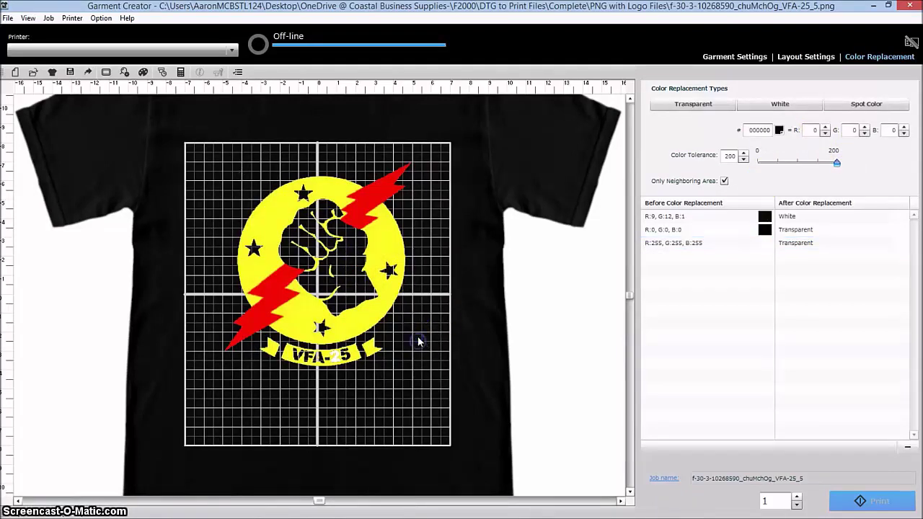
{"action": "left_click", "coordinate": [777, 108]}
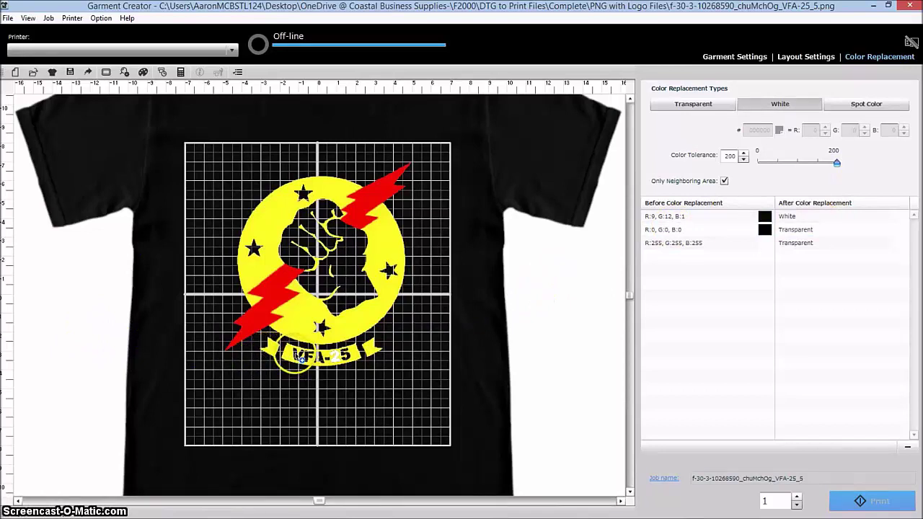
{"action": "left_click", "coordinate": [295, 353]}
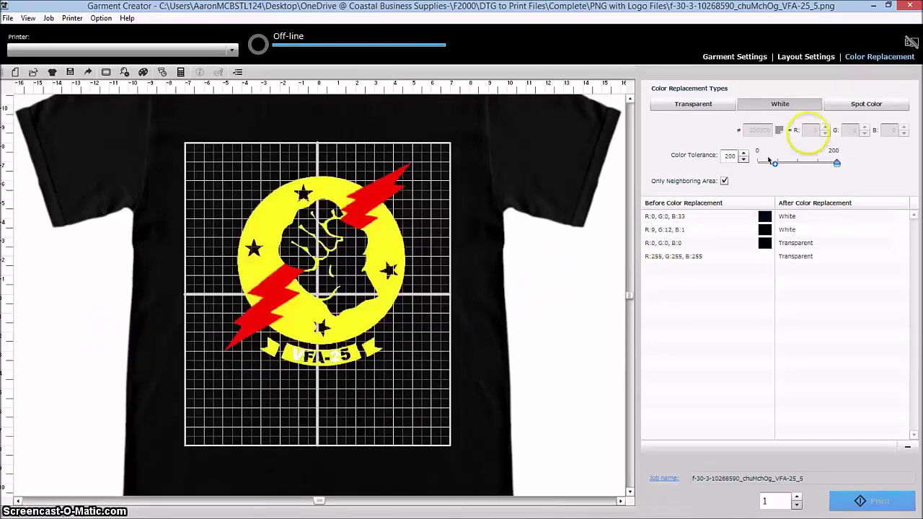
{"action": "left_click", "coordinate": [788, 109]}
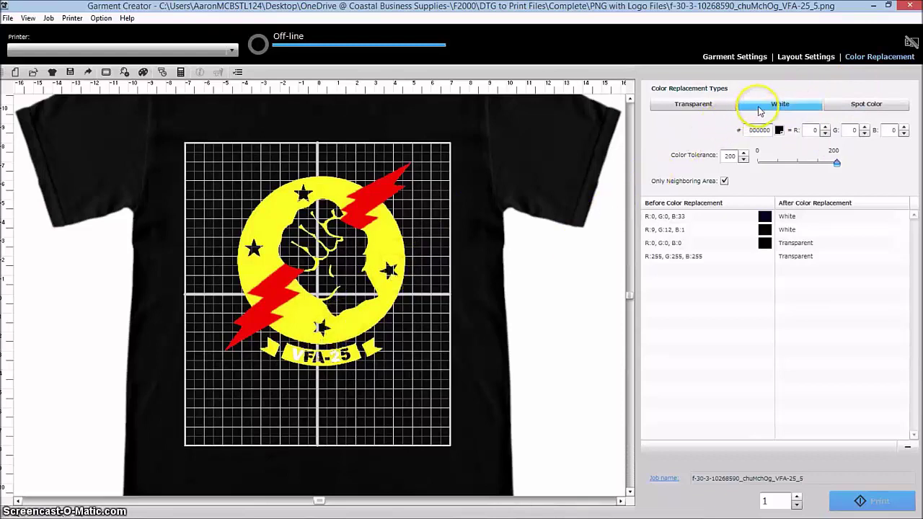
{"action": "left_click", "coordinate": [780, 103]}
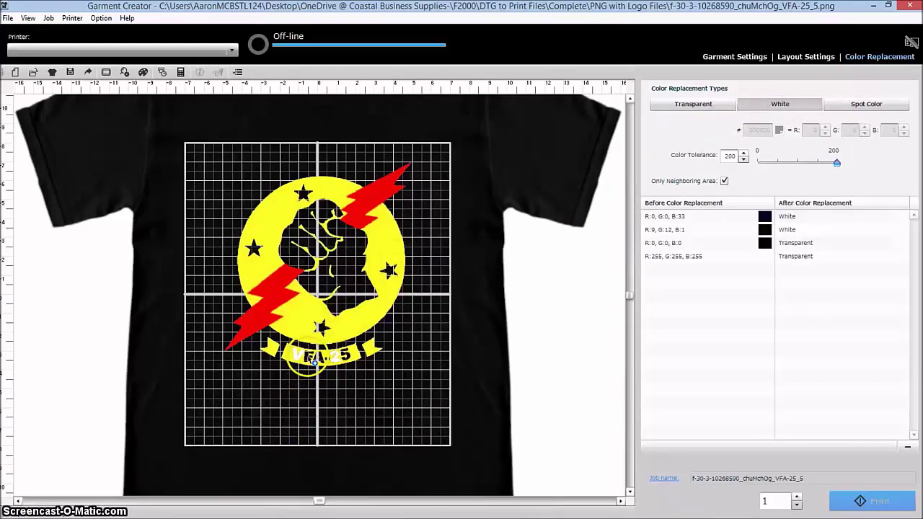
{"action": "left_click", "coordinate": [317, 358]}
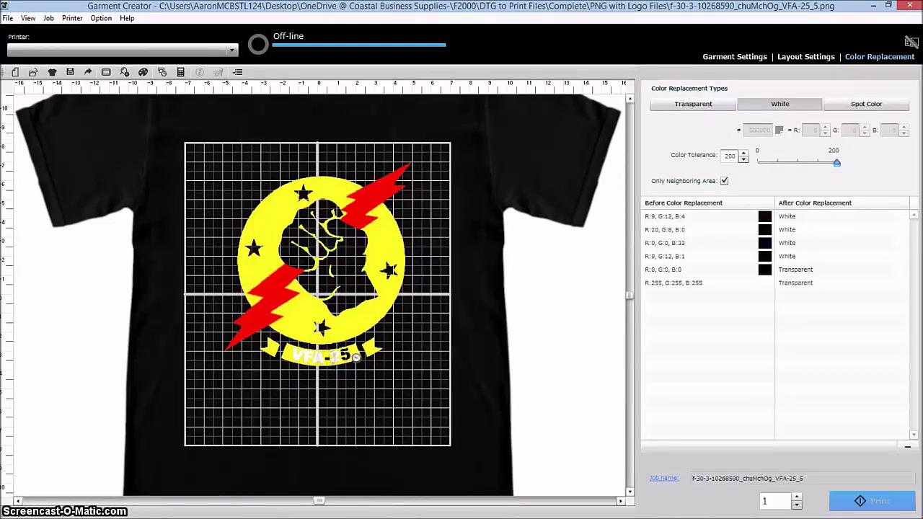
{"action": "left_click", "coordinate": [356, 356]}
{"action": "left_click", "coordinate": [349, 358]}
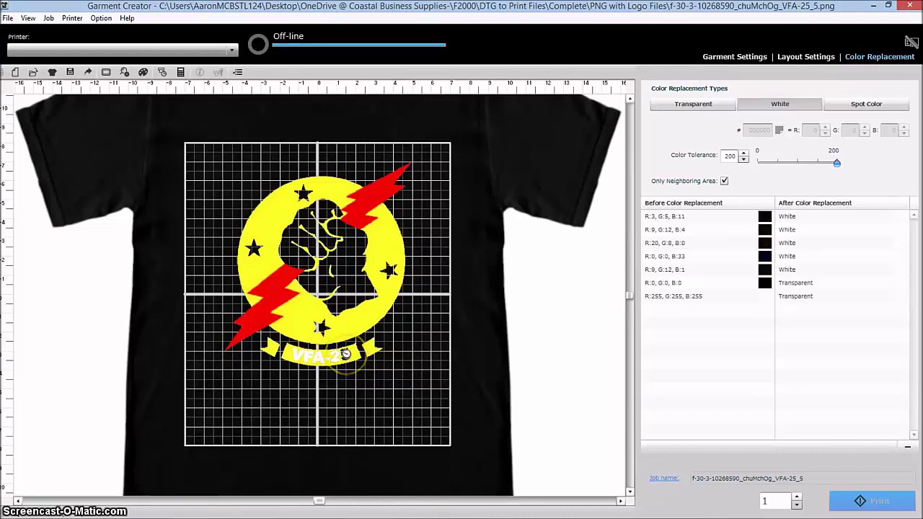
{"action": "left_click", "coordinate": [364, 381]}
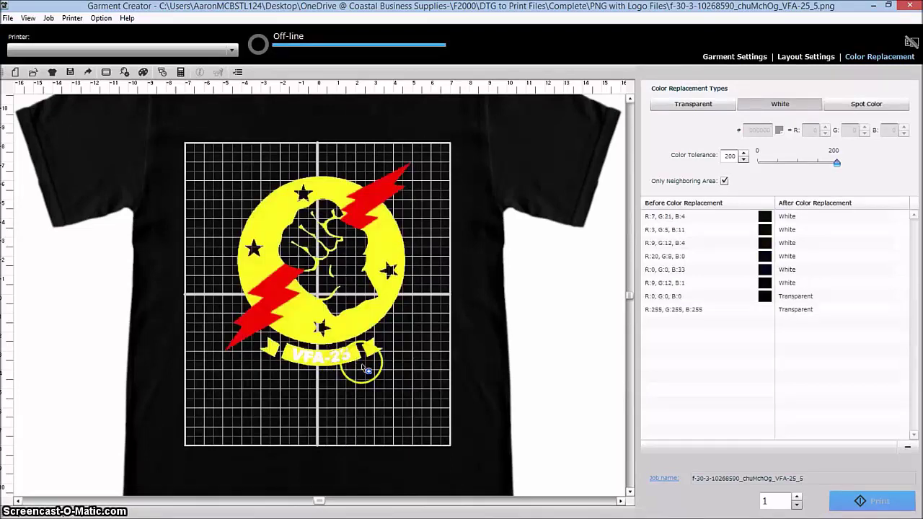
- Add a logo-wide Spot Color replacement mapping the red (R:255, G:0, B:0) bolt to black
{"action": "left_click", "coordinate": [876, 106]}
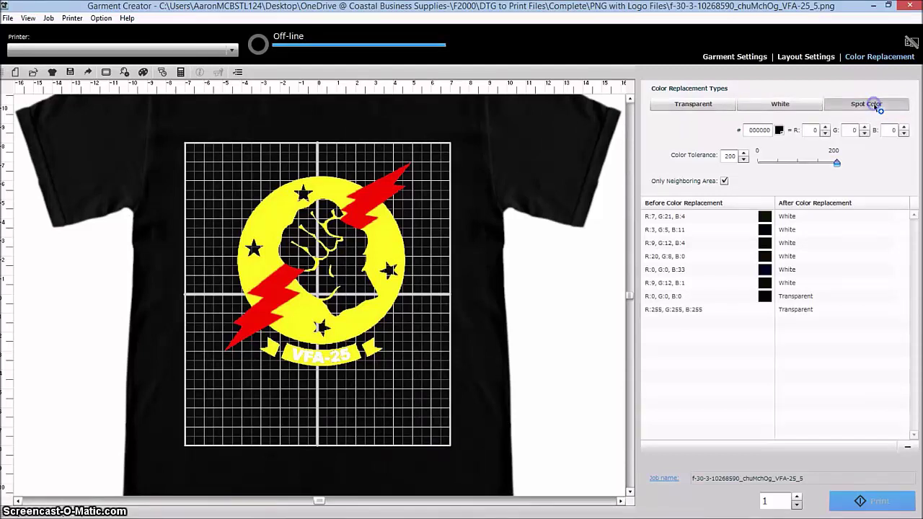
{"action": "left_click", "coordinate": [724, 180]}
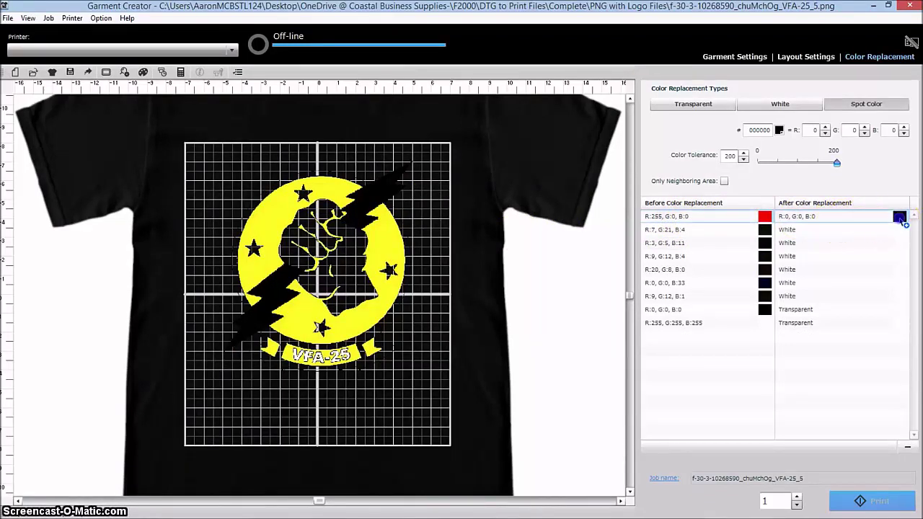
{"action": "left_click", "coordinate": [898, 218]}
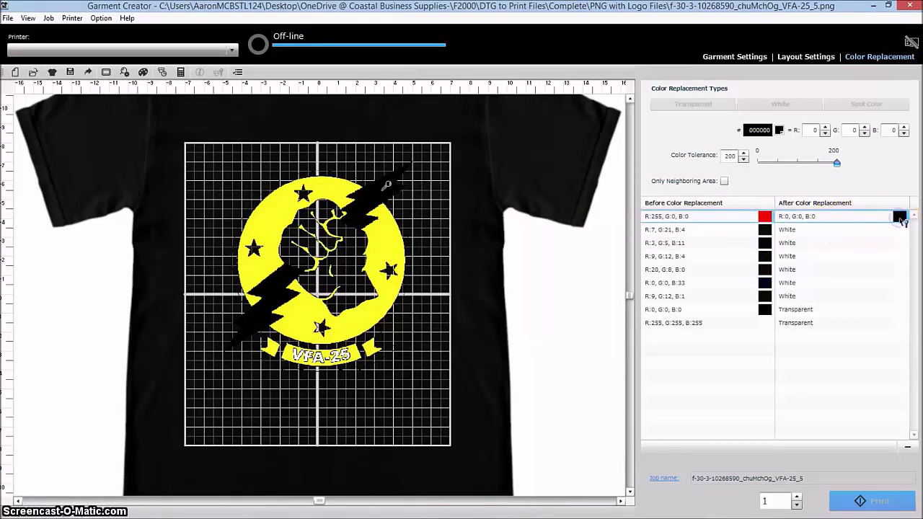
- Change the bolt's spot colour to dark blue 0000bf (R:0, G:0, B:191) and save
{"action": "left_click", "coordinate": [779, 131]}
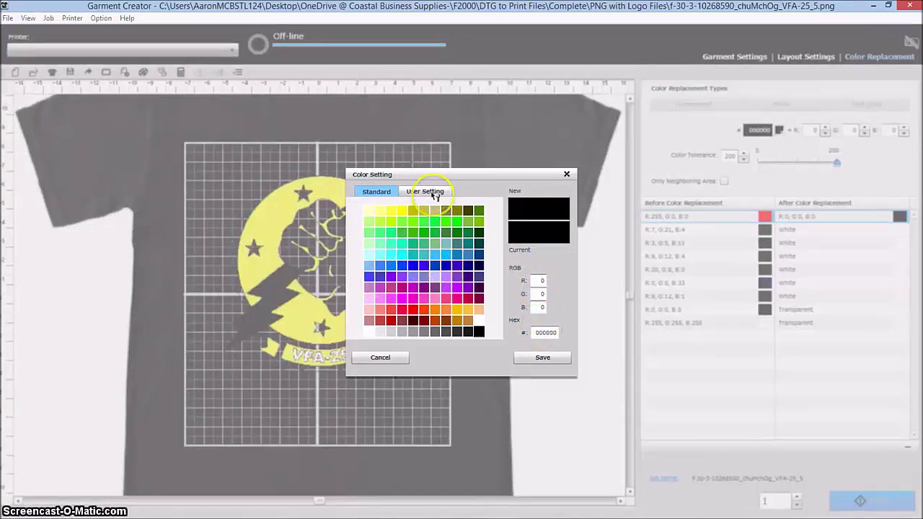
{"action": "left_click", "coordinate": [446, 263]}
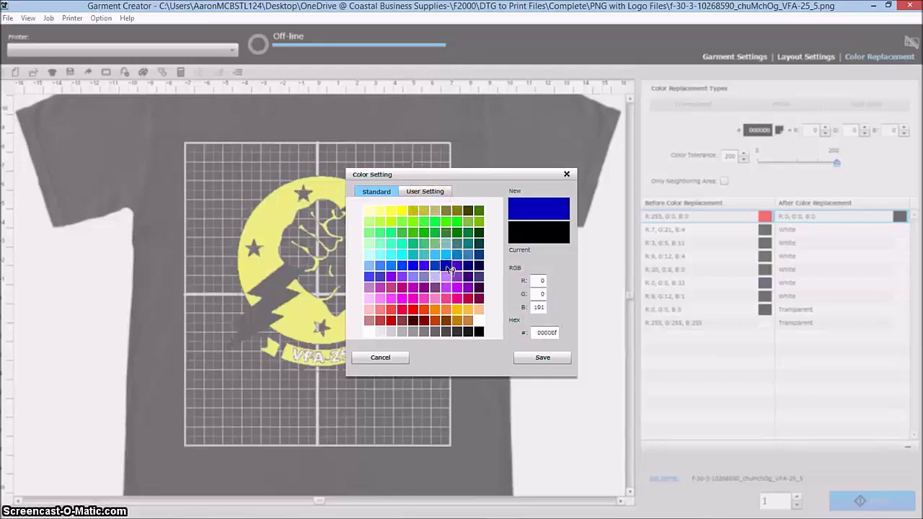
{"action": "left_click", "coordinate": [530, 358]}
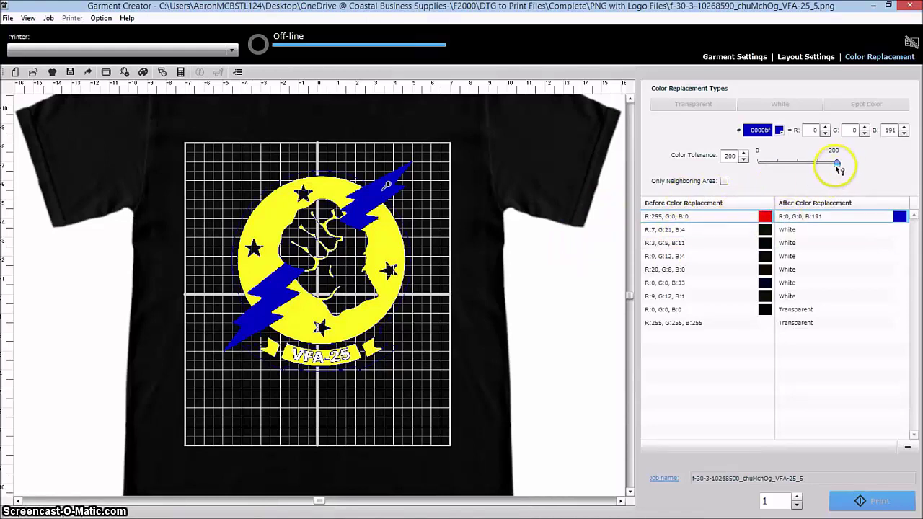
- Lower the blue bolt replacement's colour tolerance from 200 to about 121
{"action": "left_click_drag", "start_coordinate": [836, 163], "coordinate": [798, 167]}
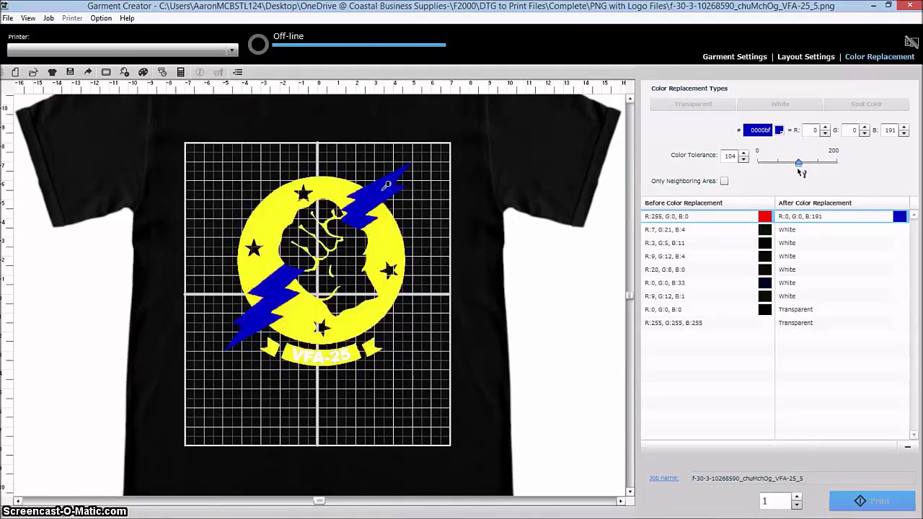
{"action": "left_click_drag", "start_coordinate": [799, 167], "coordinate": [813, 167]}
{"action": "left_click_drag", "start_coordinate": [814, 167], "coordinate": [810, 167]}
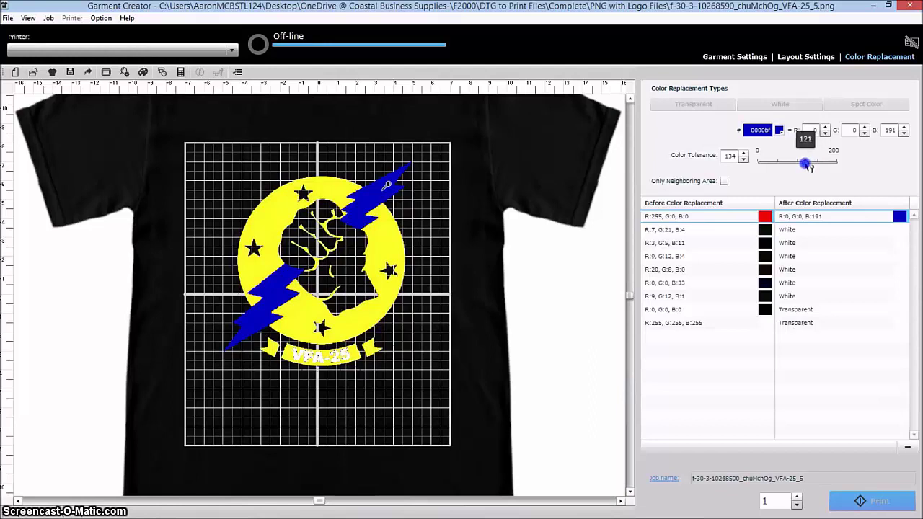